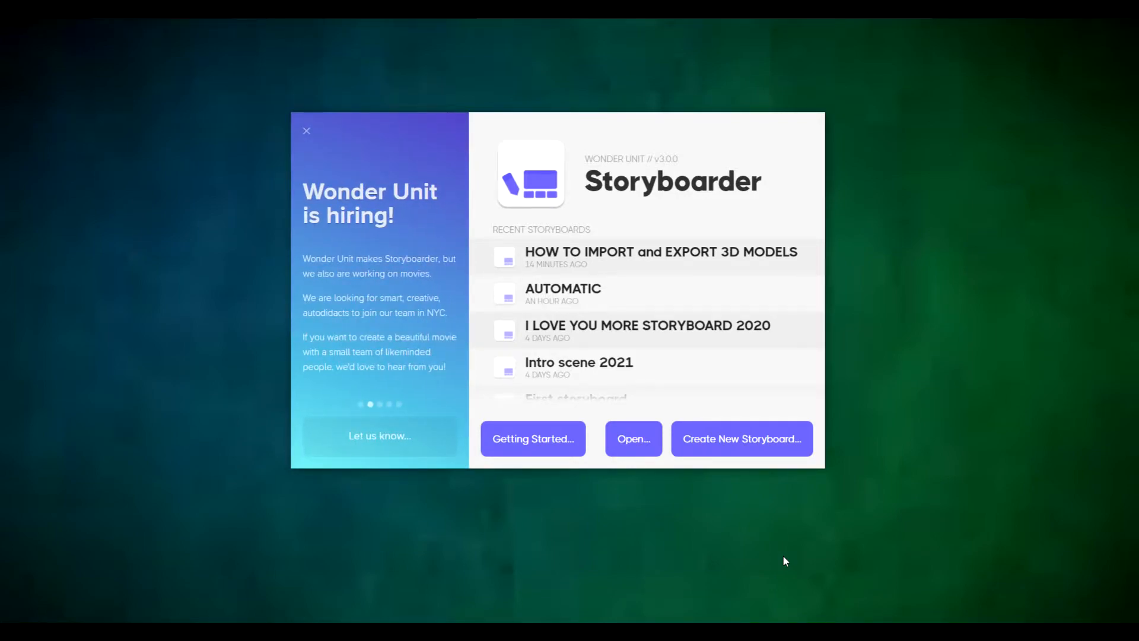
- Open the recent storyboard "HOW TO IMPORT and EXPORT 3D MODELS"
left_click(639, 248)
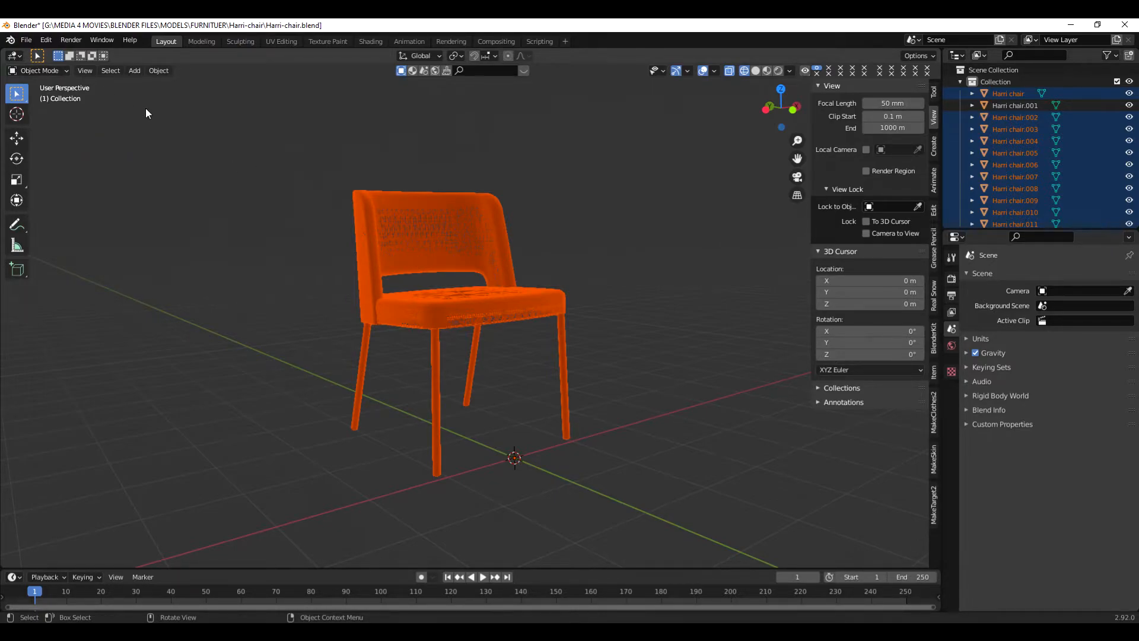
- Switch to Blender and review the glTF 2.0 export options for the chair model, leaving without exporting
left_click(26, 40)
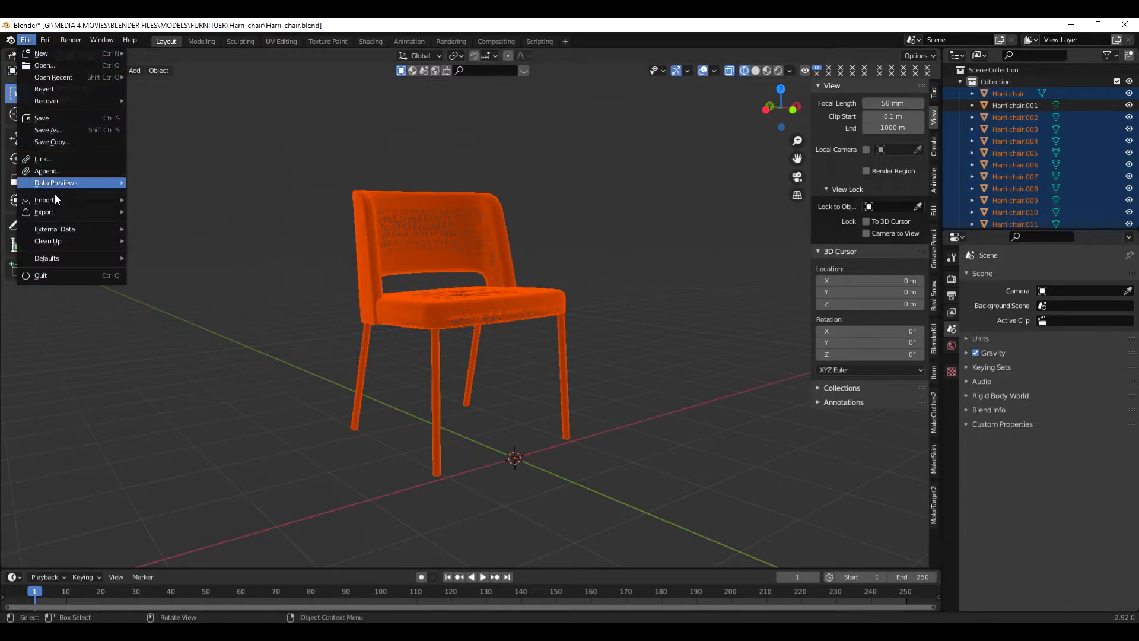
mouse_move(55, 211)
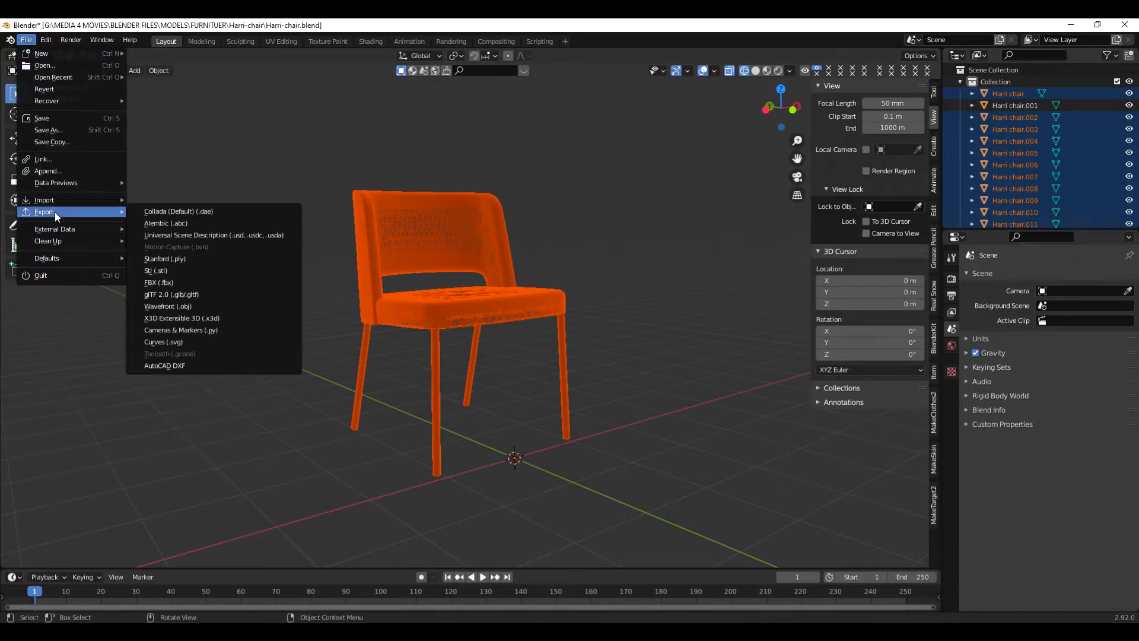
left_click(183, 296)
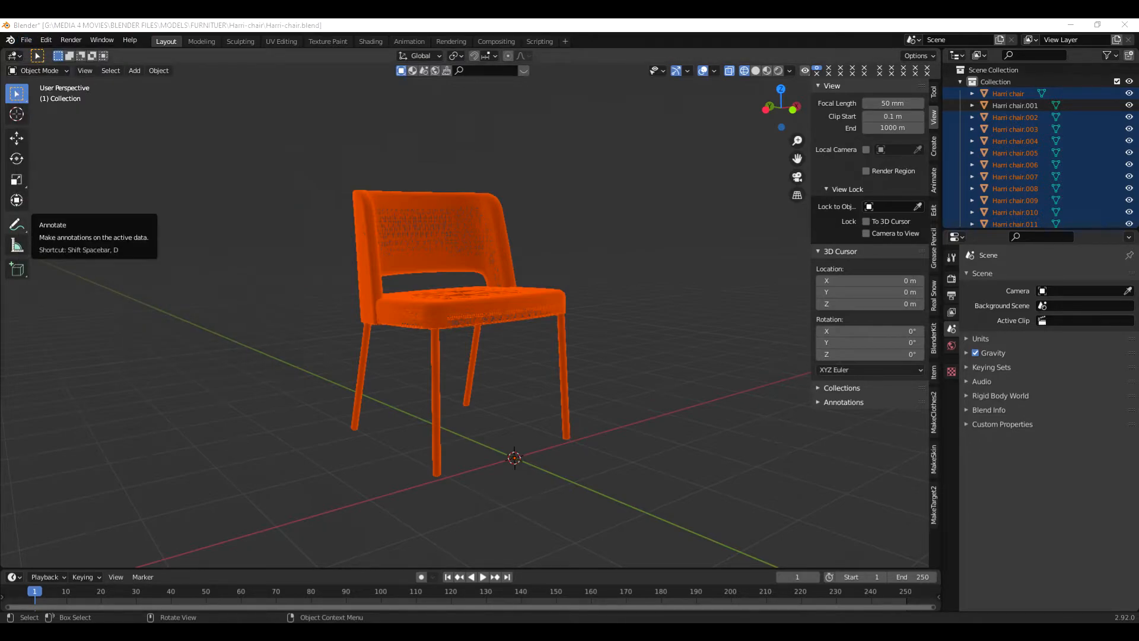
left_click_drag(0, 66, 380, 118)
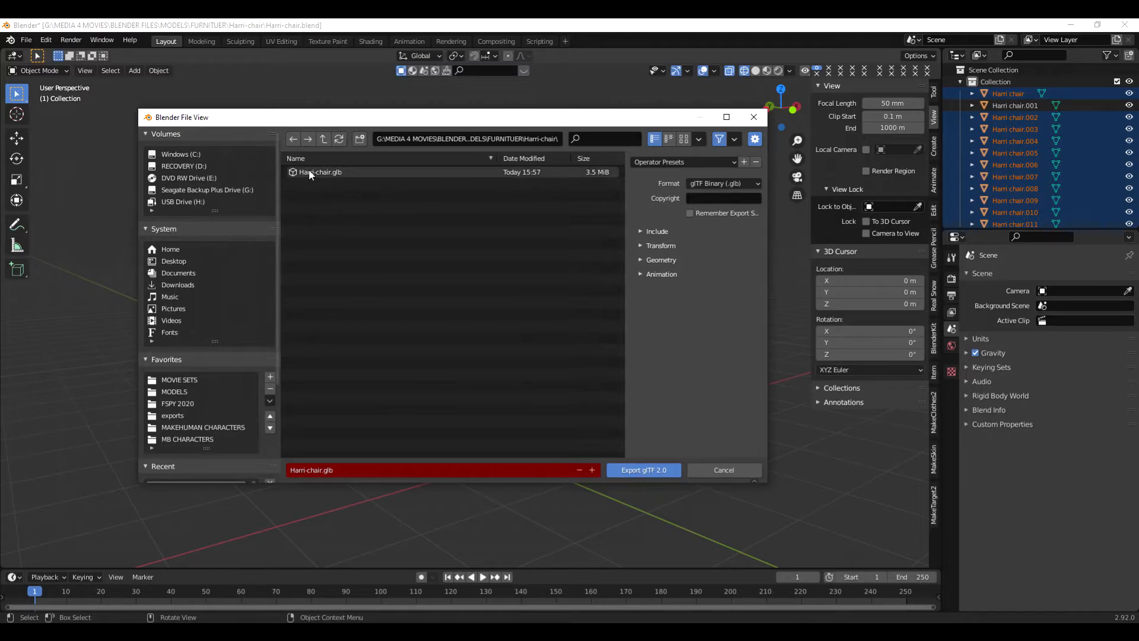
left_click(717, 471)
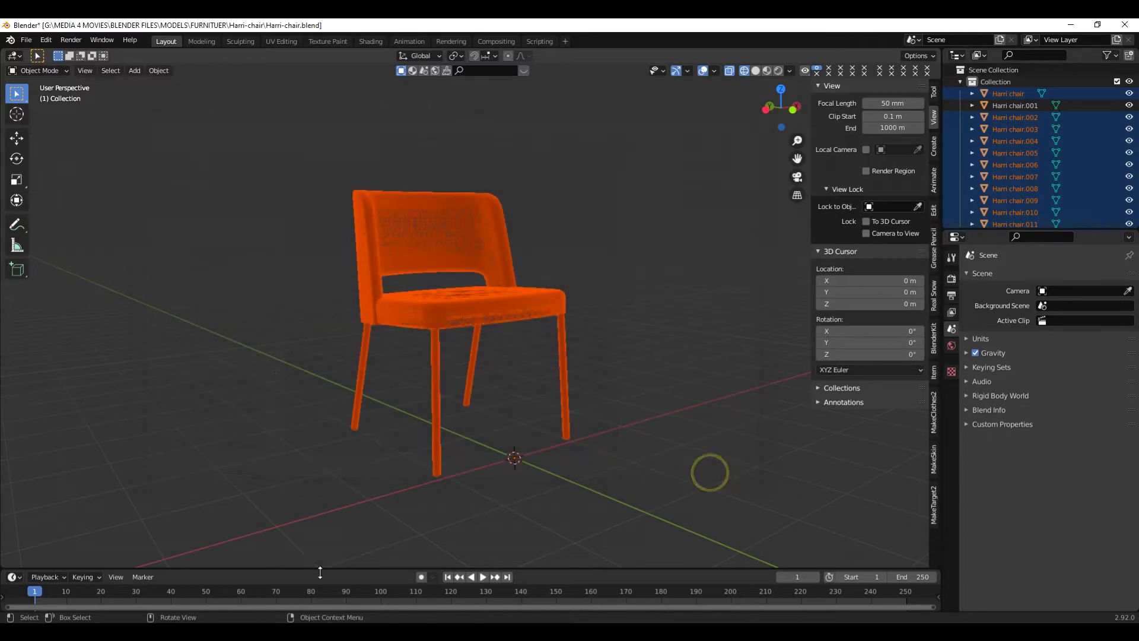
- Switch to Storyboarder and open shot 1A in a maximized Shot Generator window
key("alt+Tab")
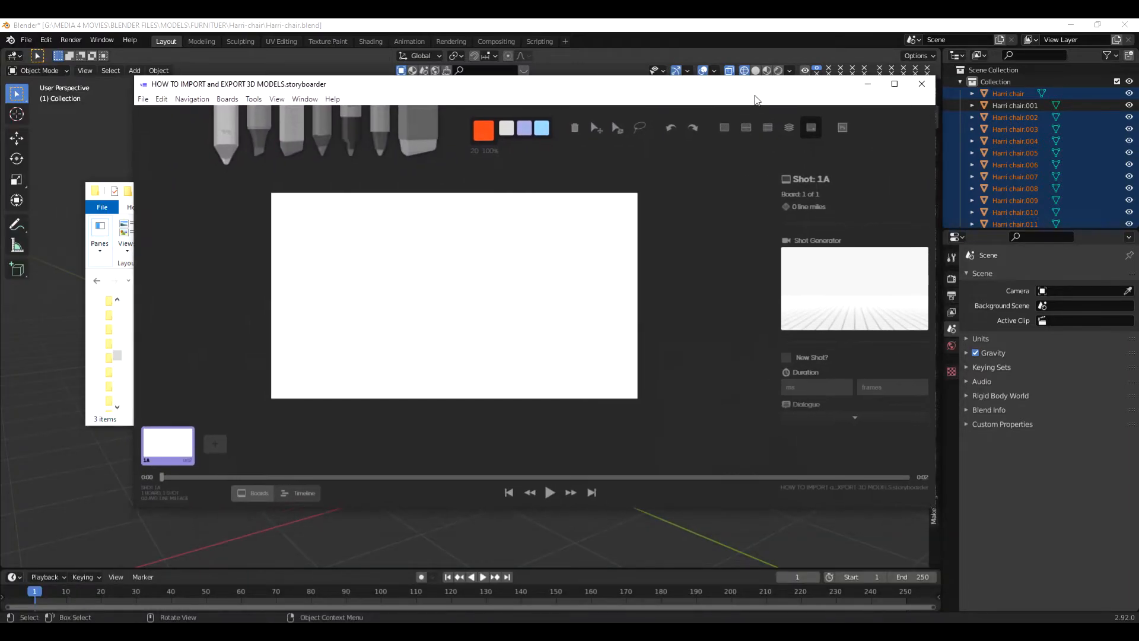
left_click(896, 85)
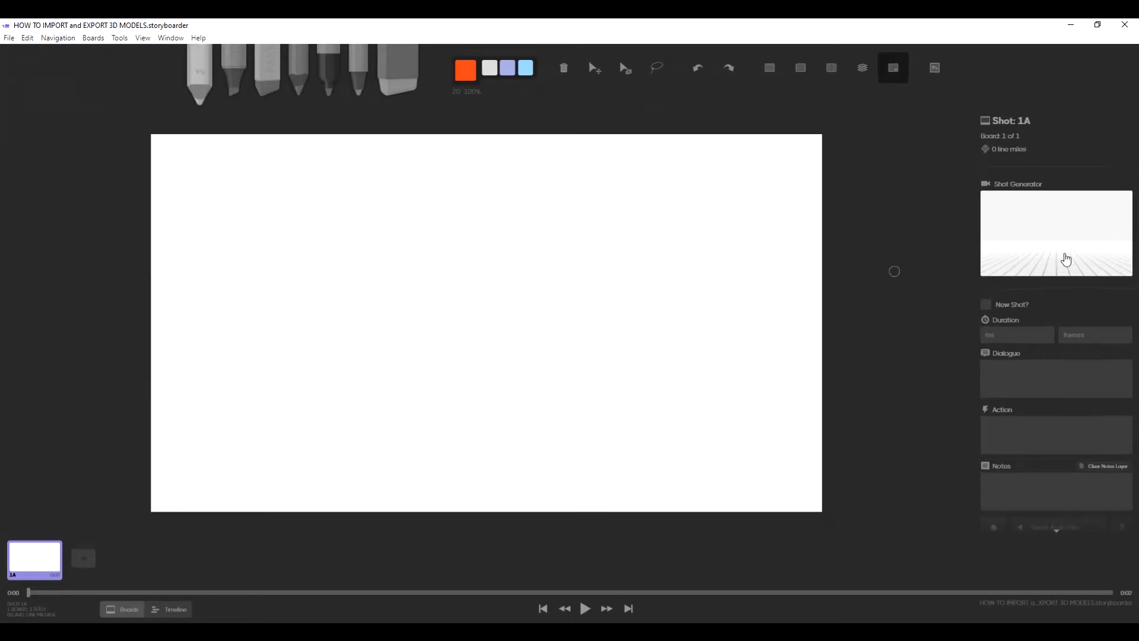
left_click(1048, 250)
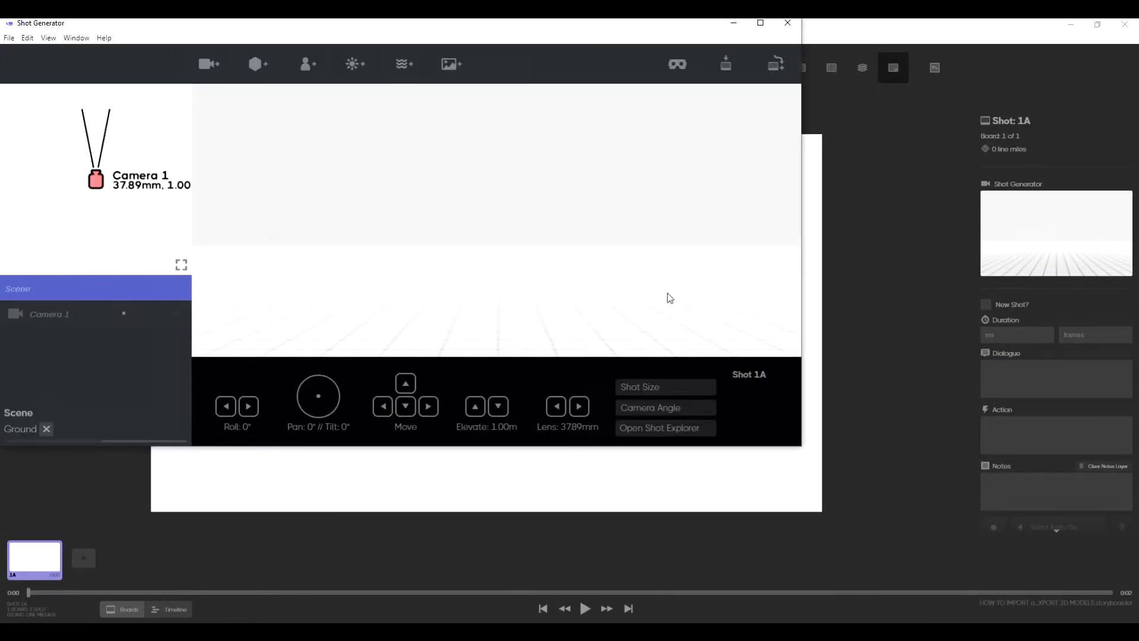
left_click(760, 22)
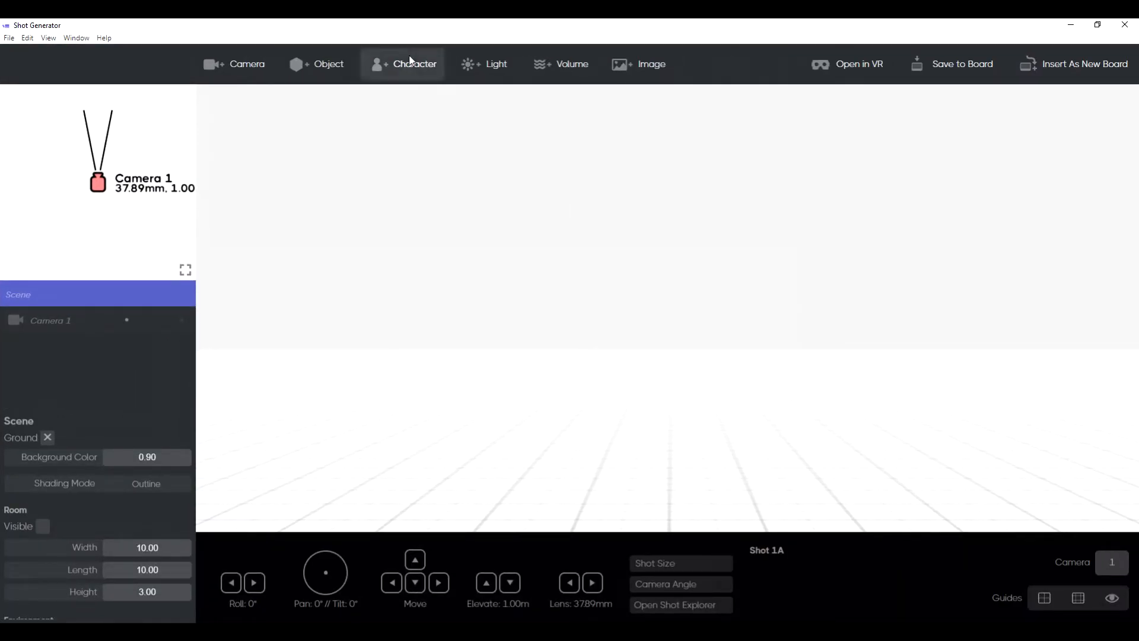
- Add an adult male character to the scene and set its X and Y positions to 0
left_click(397, 69)
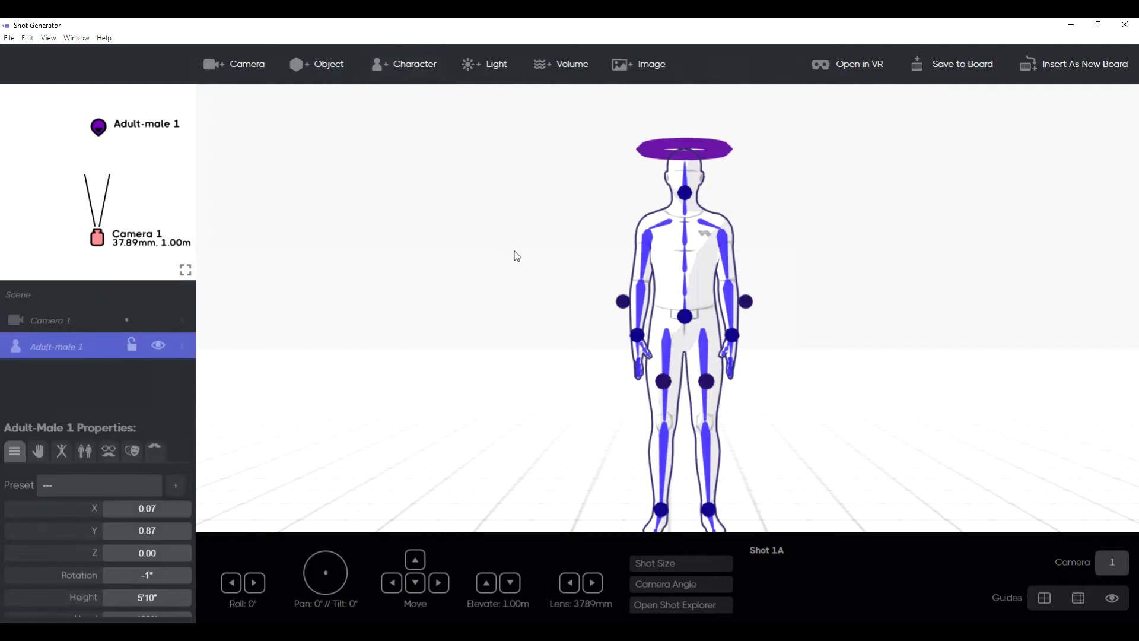
left_click_drag(667, 276, 574, 237)
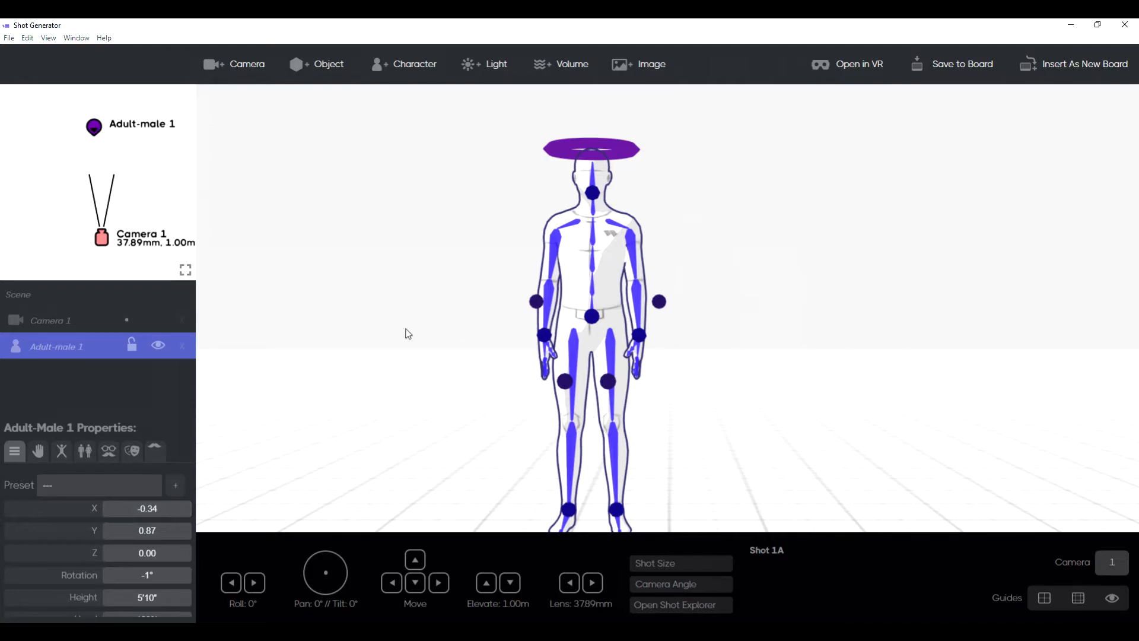
left_click(157, 506)
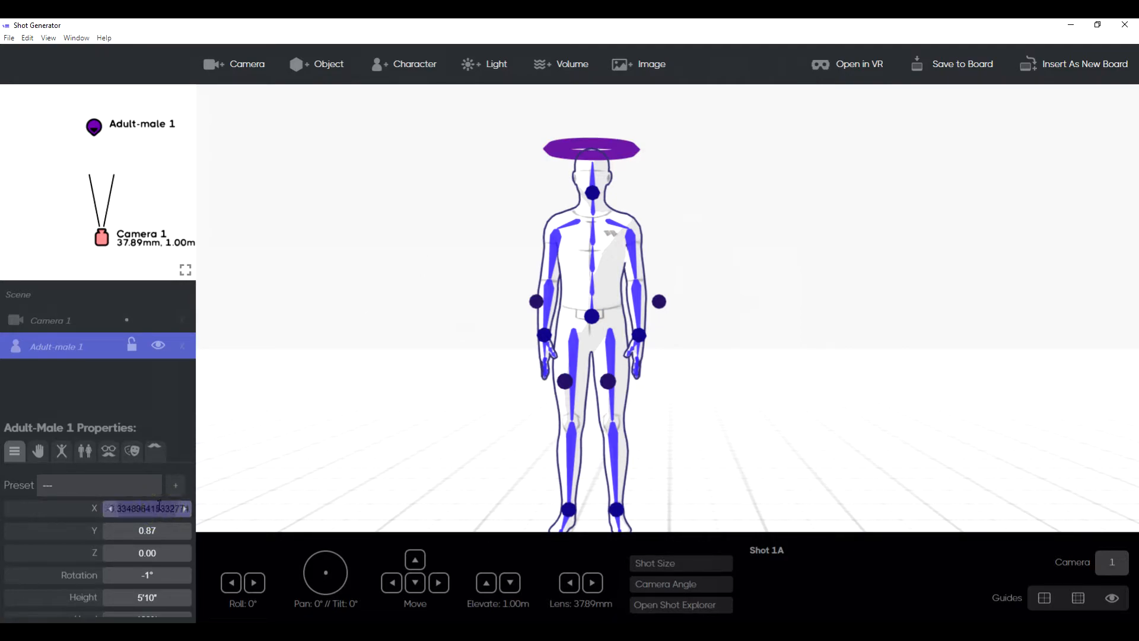
left_click(159, 506)
left_click(166, 530)
type("0")
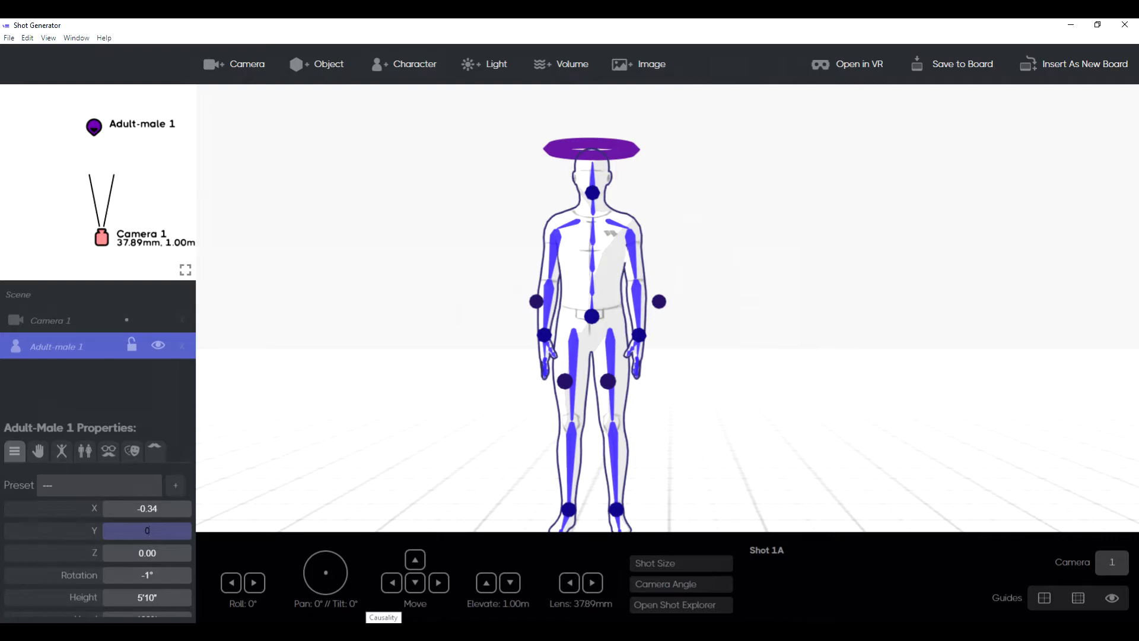
key("Return")
left_click(164, 510)
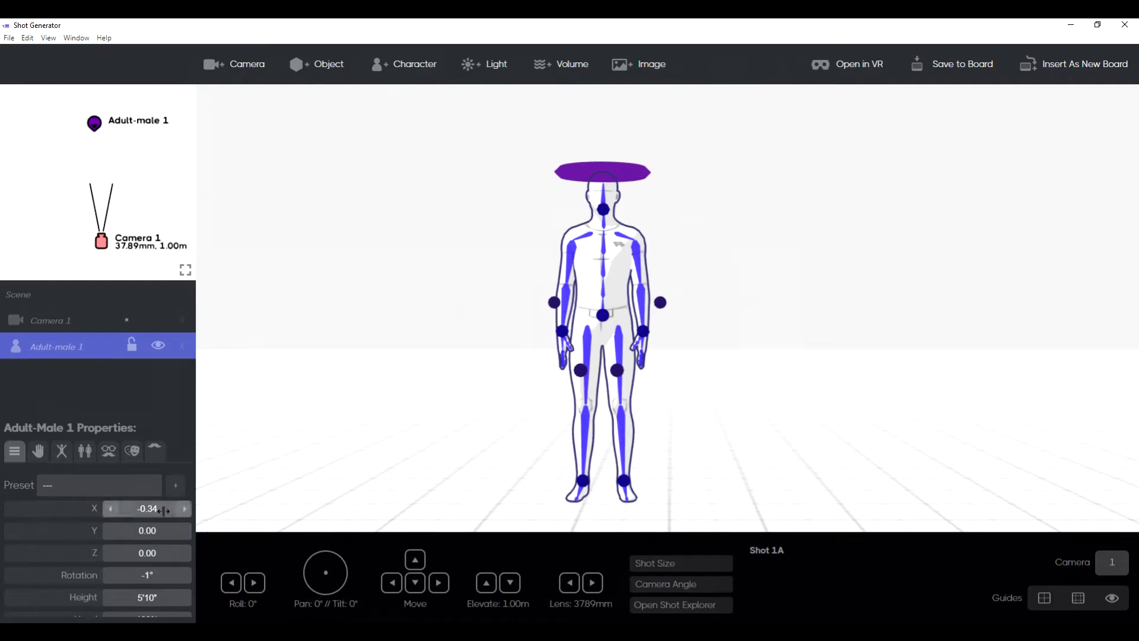
left_click(165, 511)
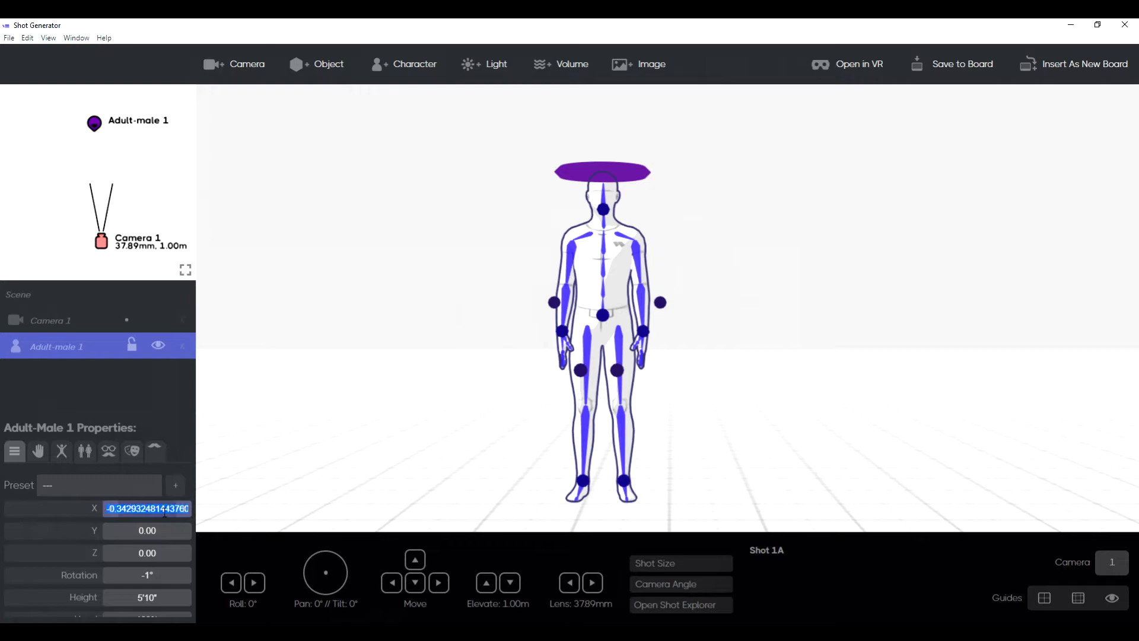
type("0")
key("Return")
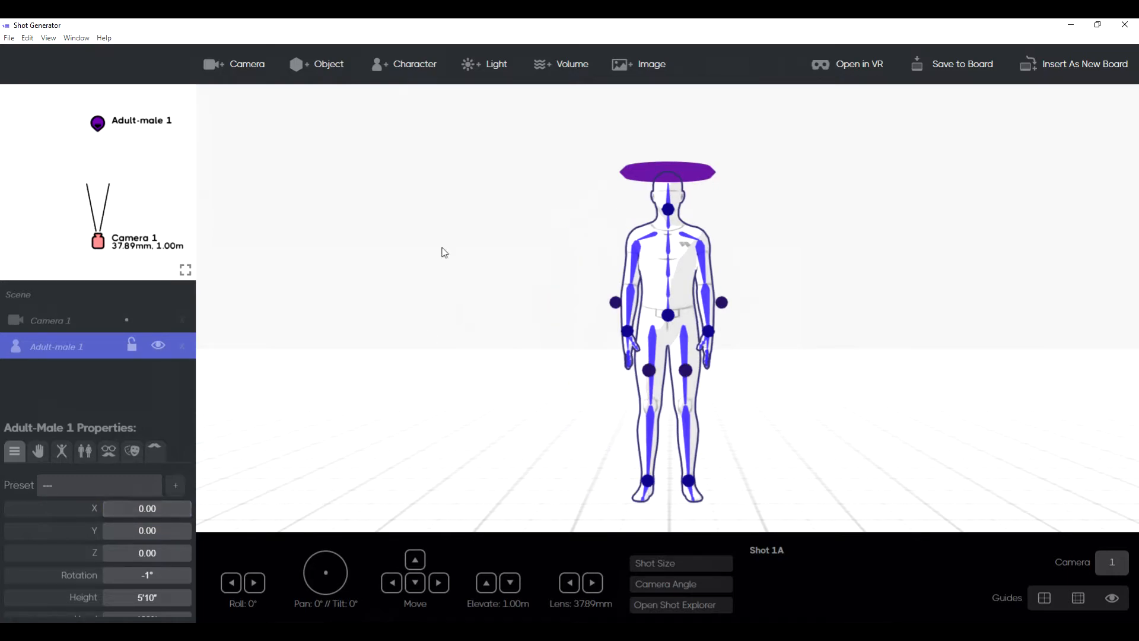
- Add an object to the scene and replace its box model with the file Harri-chair.glb from the Harri-chair folder
left_click(318, 70)
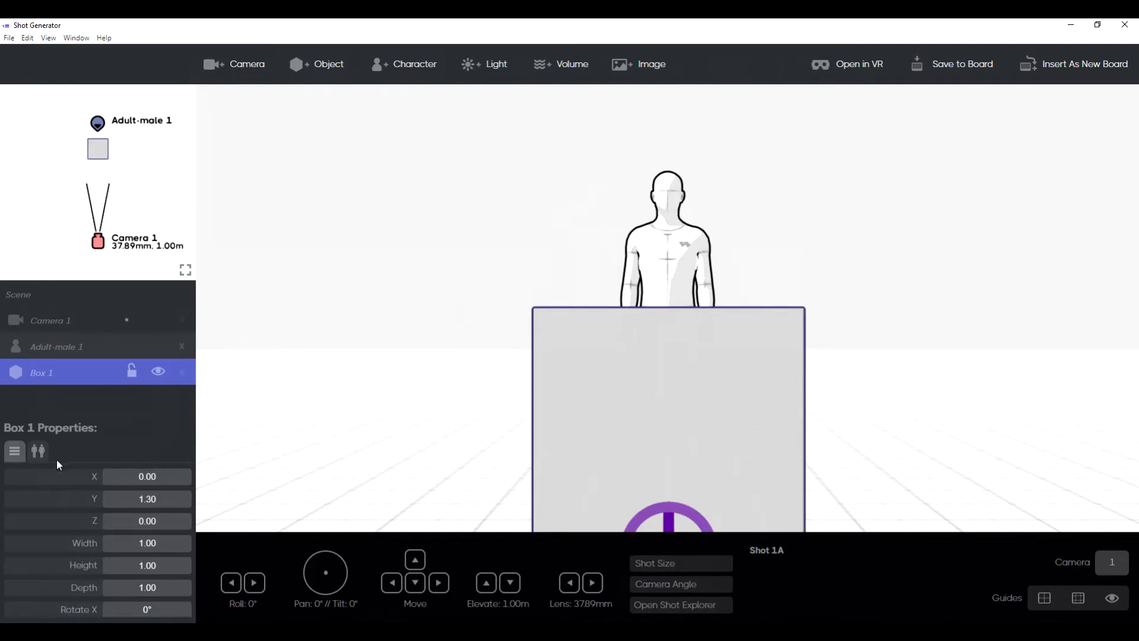
left_click(40, 452)
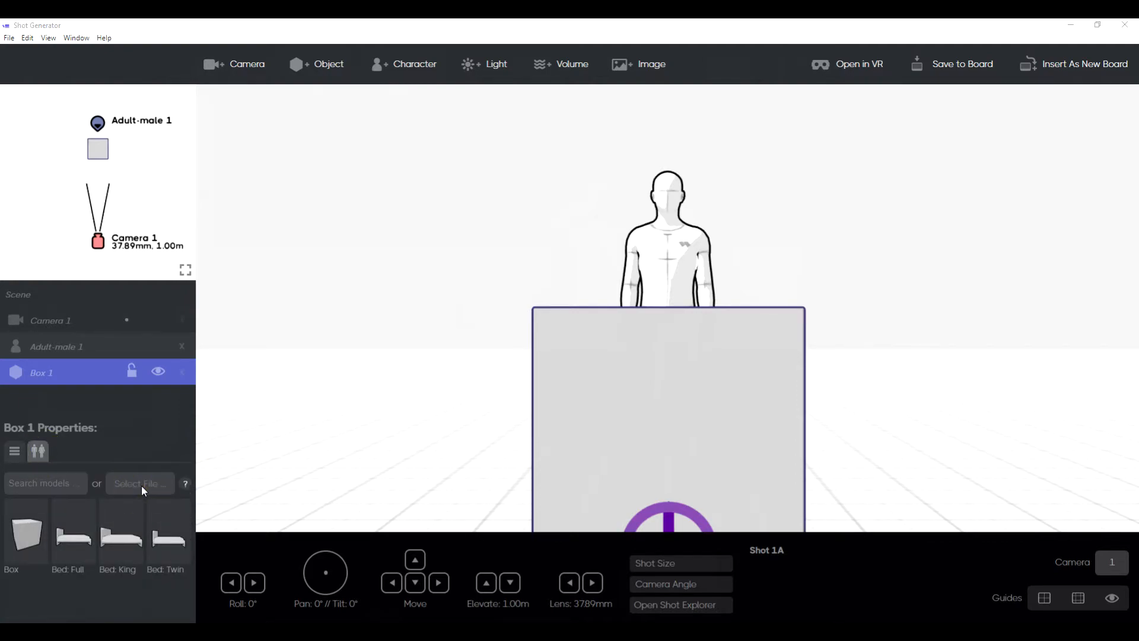
left_click(144, 482)
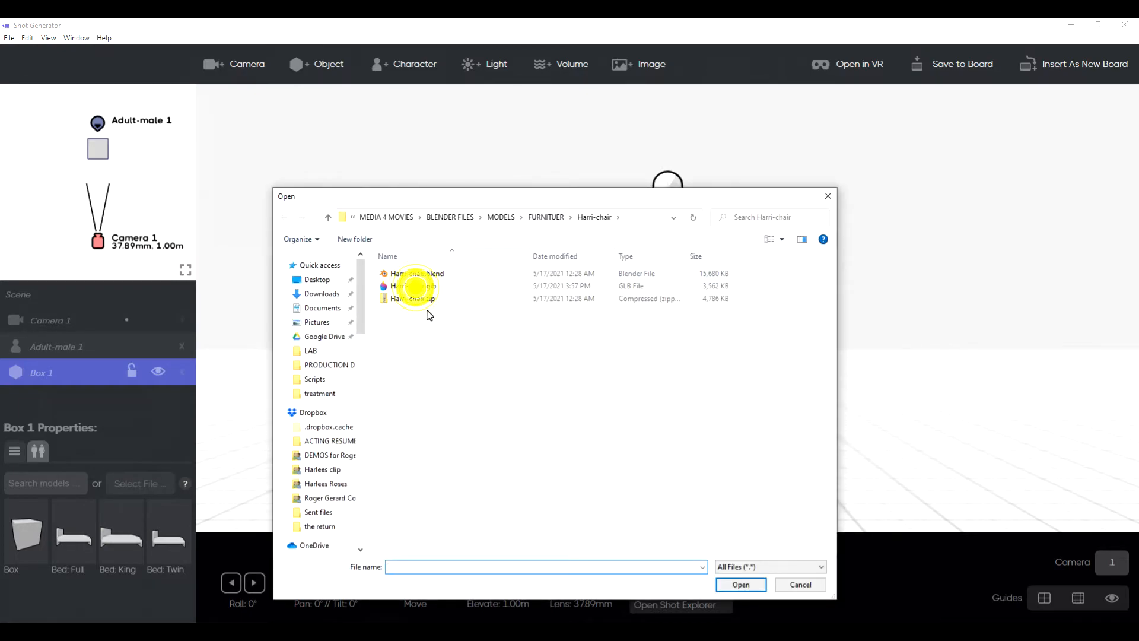
left_click(417, 288)
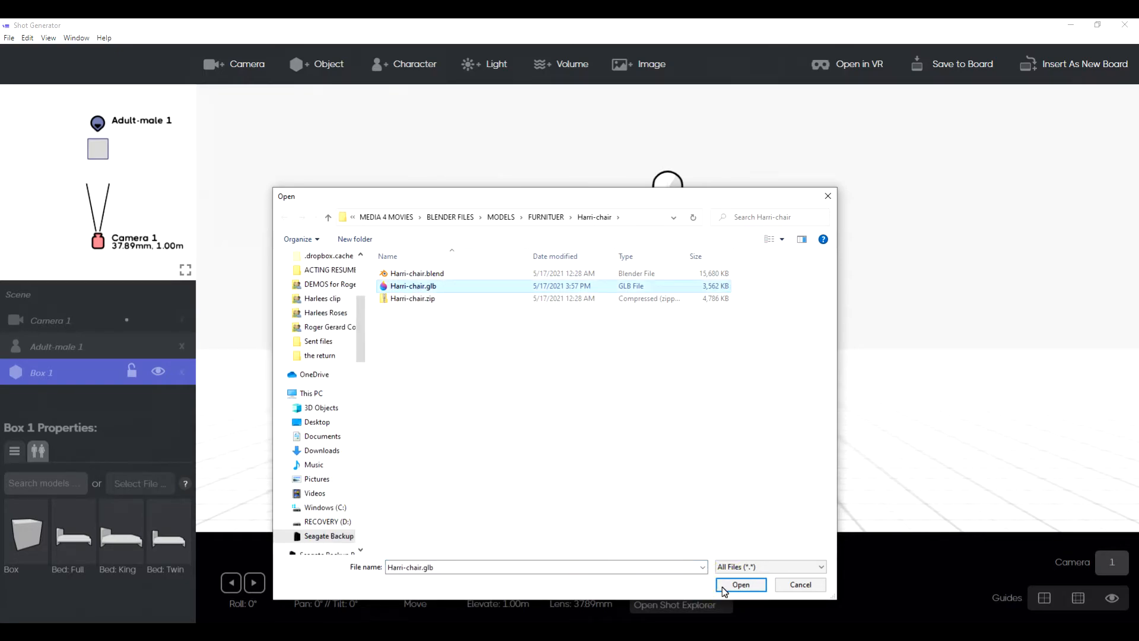
left_click(723, 585)
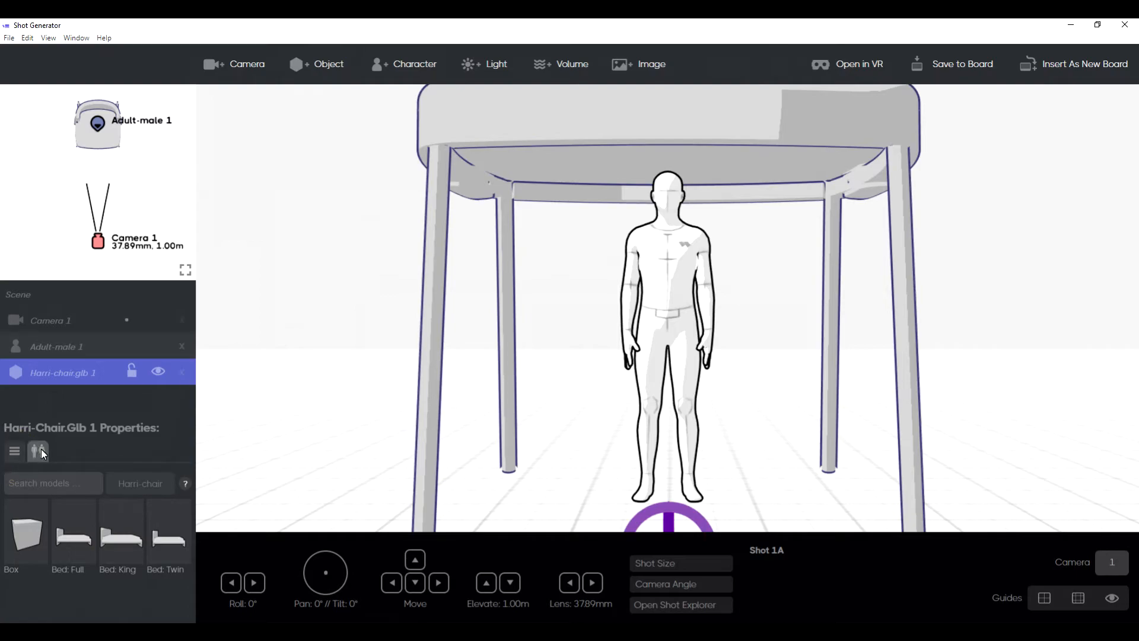
- Scale the imported chair down to a size of 0.25
left_click(22, 457)
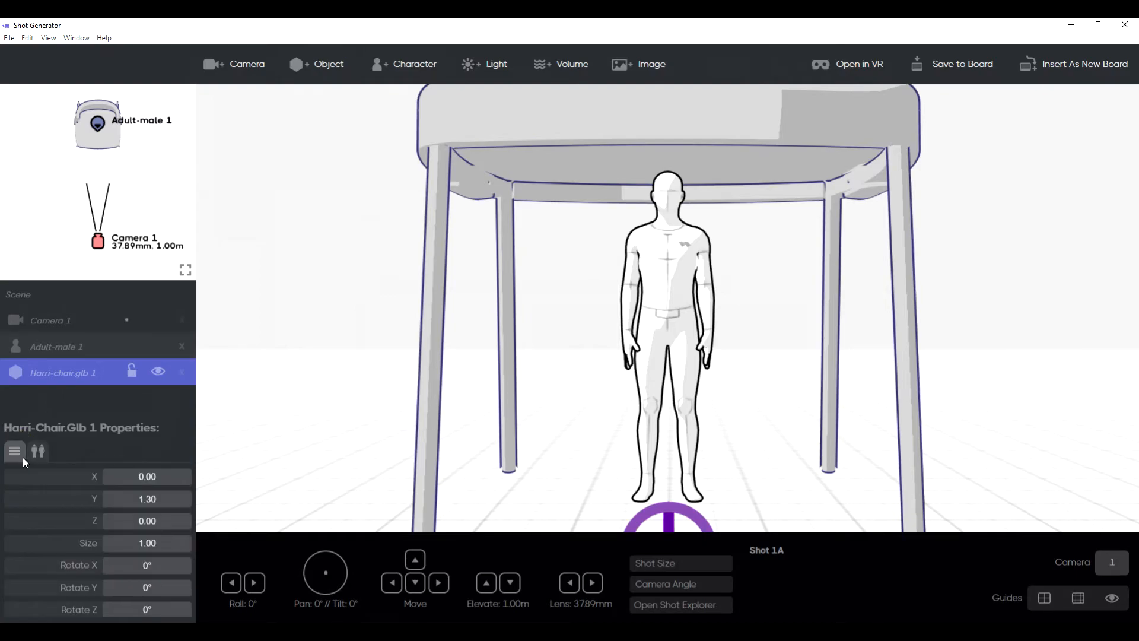
left_click(158, 548)
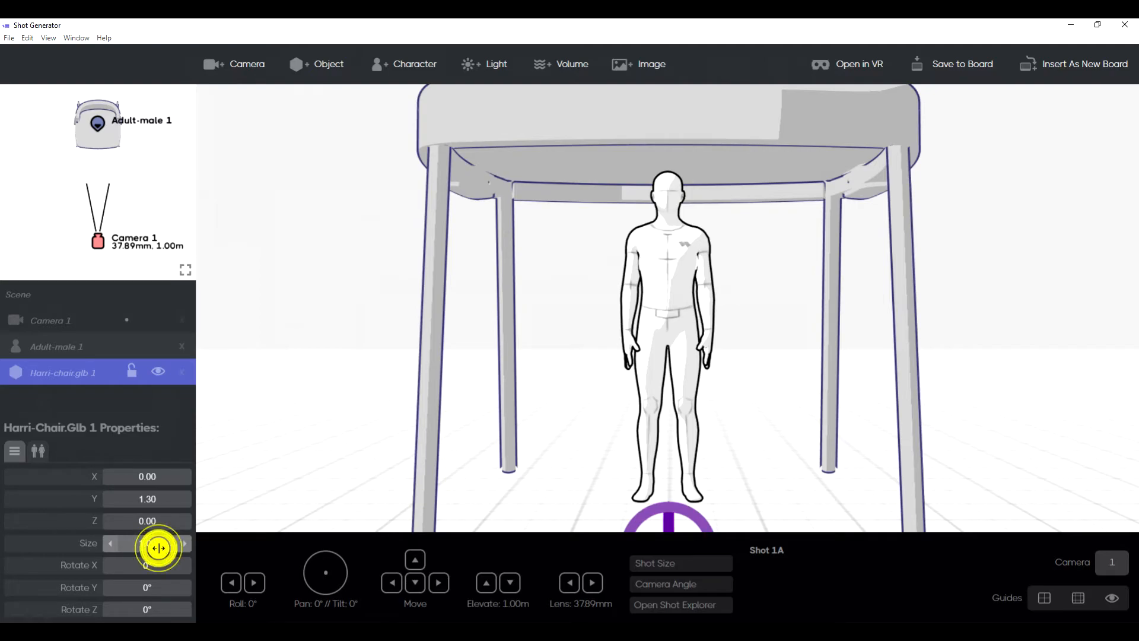
left_click(159, 547)
type("0")
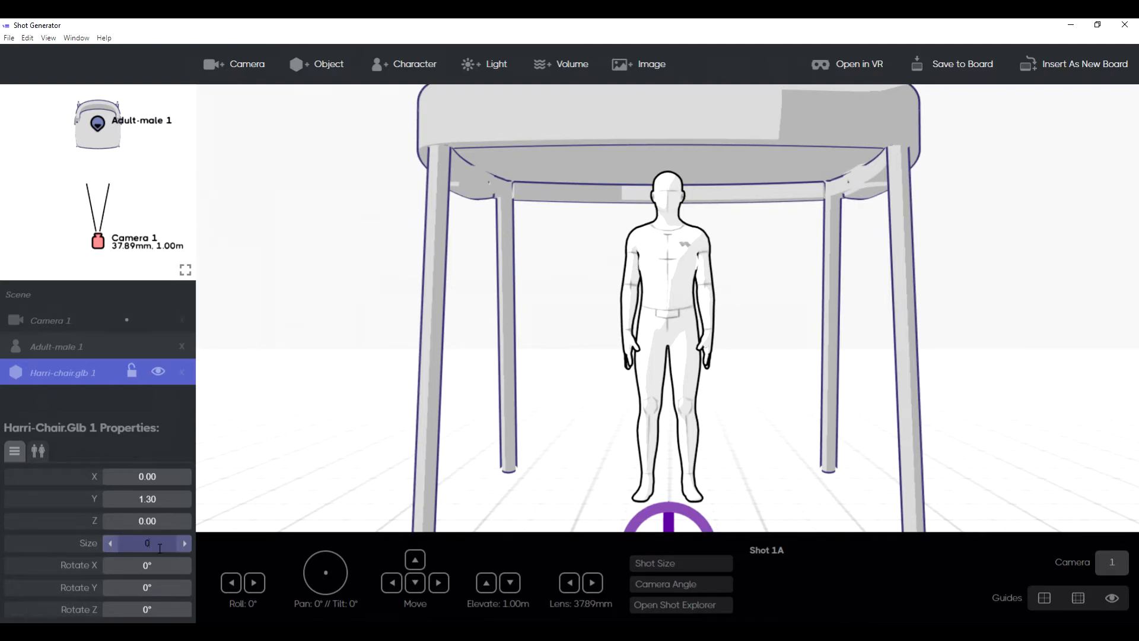
type(".25")
key("Return")
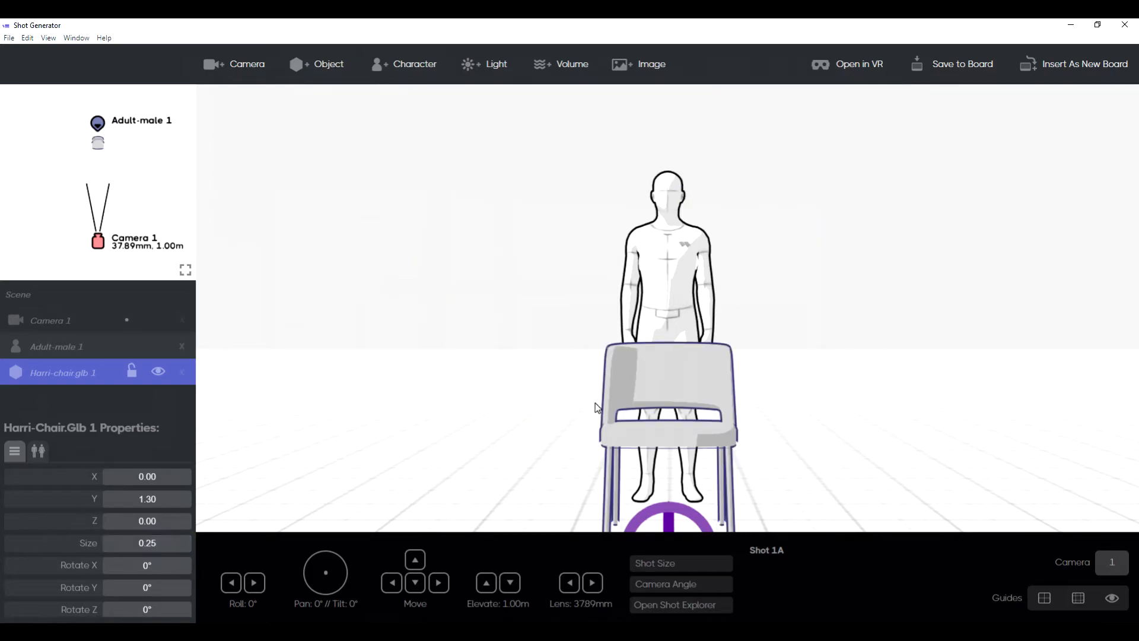
- Move the adult male character in front of the chair's seat, to about X -0.09, Y 1.52
left_click_drag(820, 435, 828, 411)
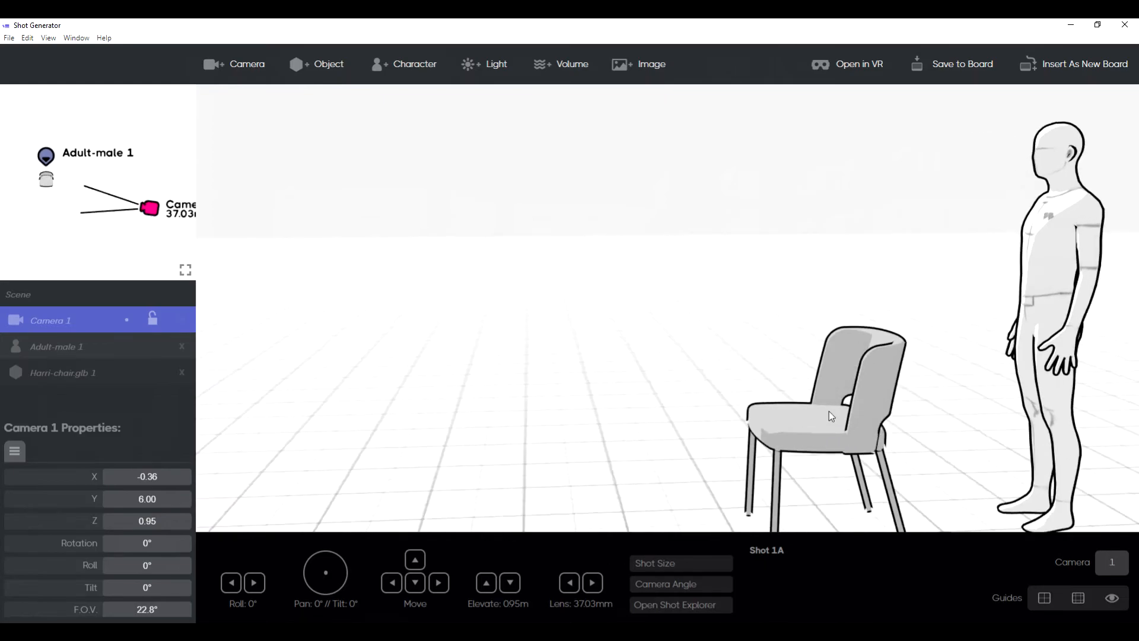
left_click(1063, 291)
left_click_drag(1069, 290, 719, 336)
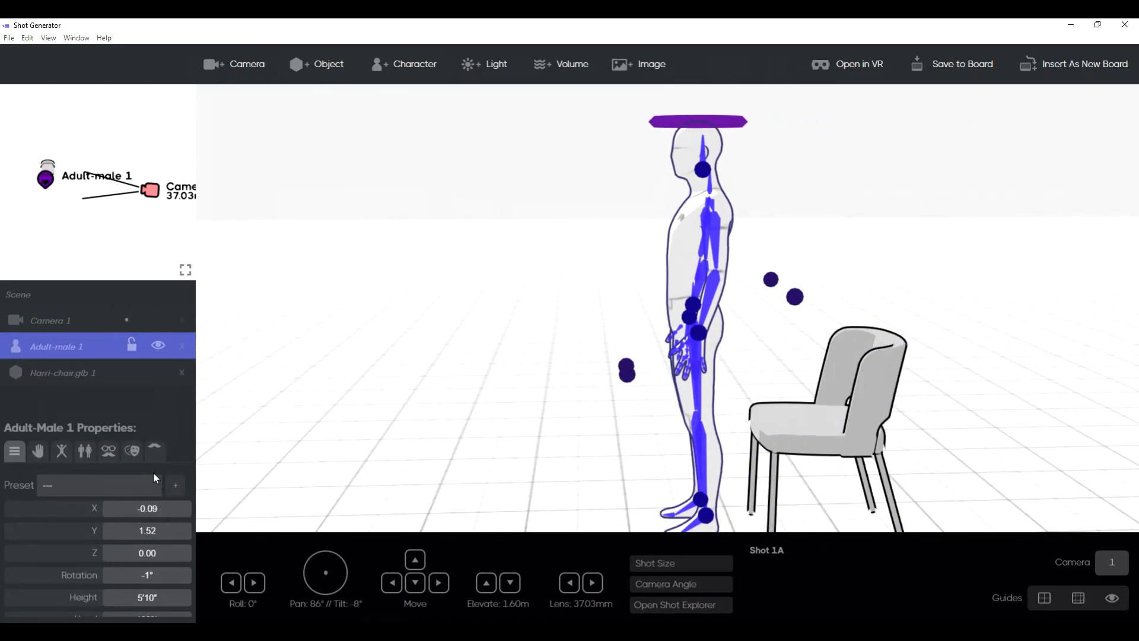
- Search the character's poses for "sit" and apply the seated "convincing" pose
left_click(64, 452)
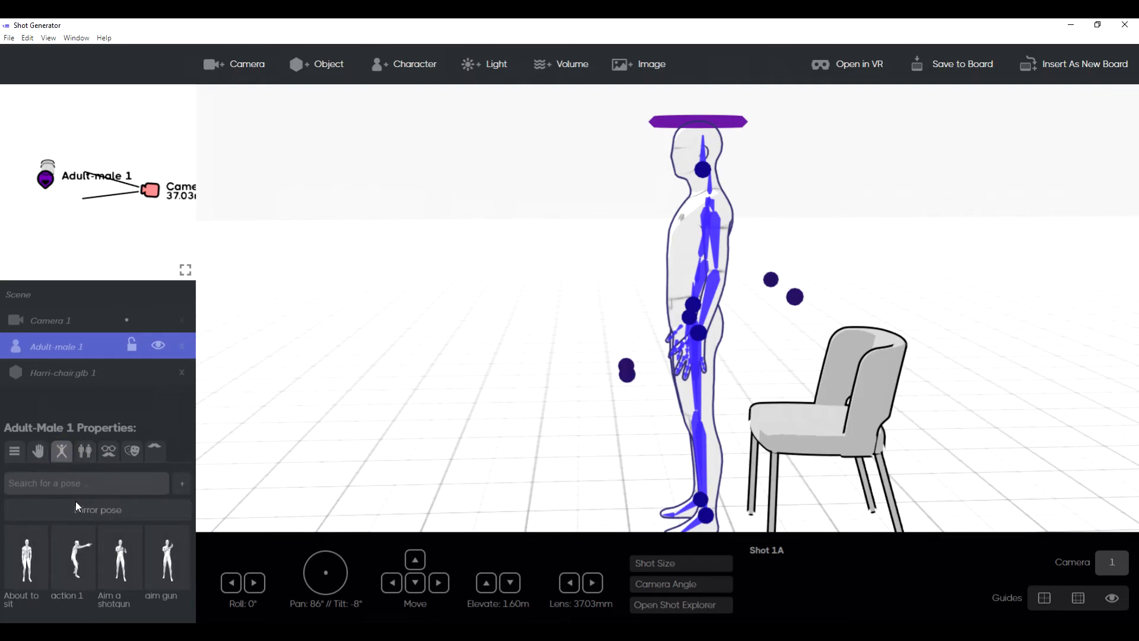
left_click(90, 484)
type("sit")
left_click(111, 553)
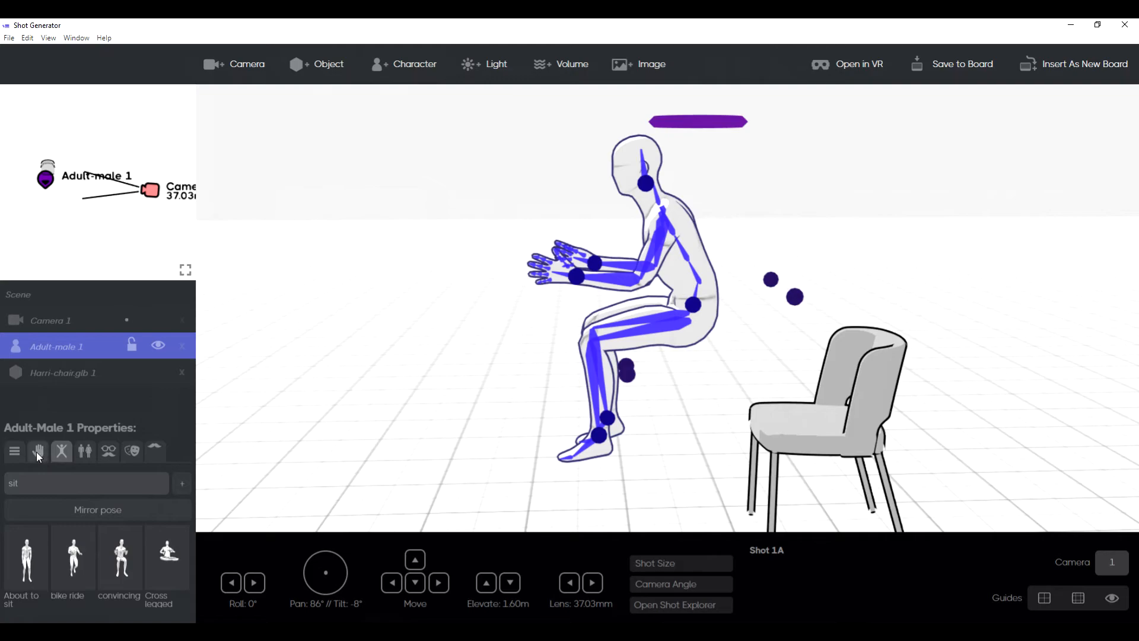
- Drop the seated character to the floor and slide it back onto the chair's seat, to about X -0.04, Y 0.98
left_click(16, 458)
scroll(92, 551, "down", 5)
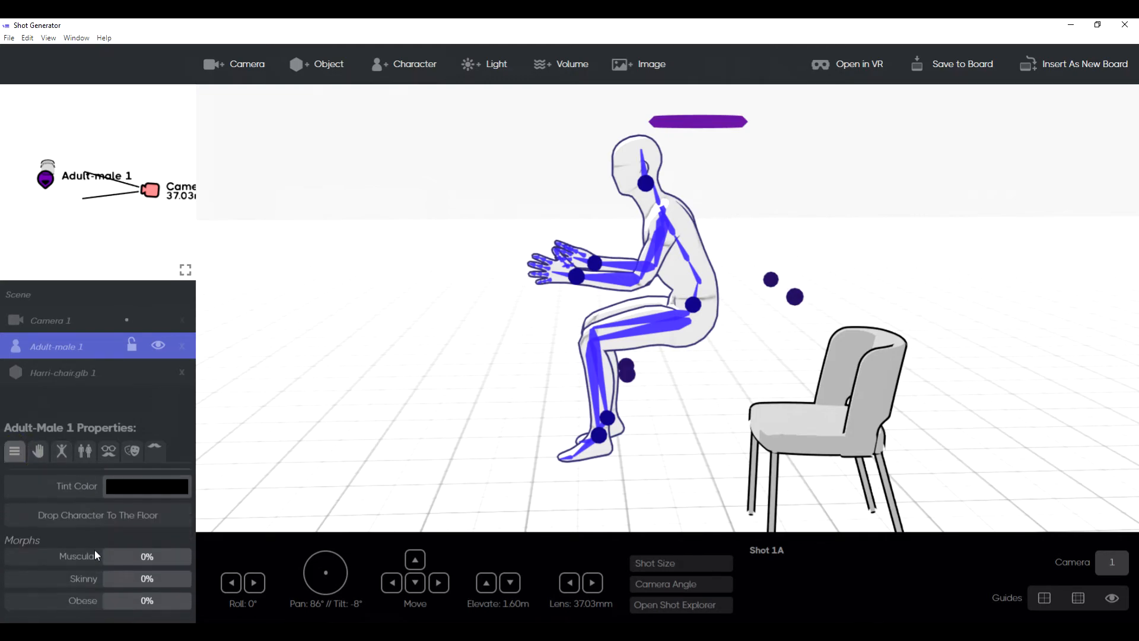
left_click(130, 515)
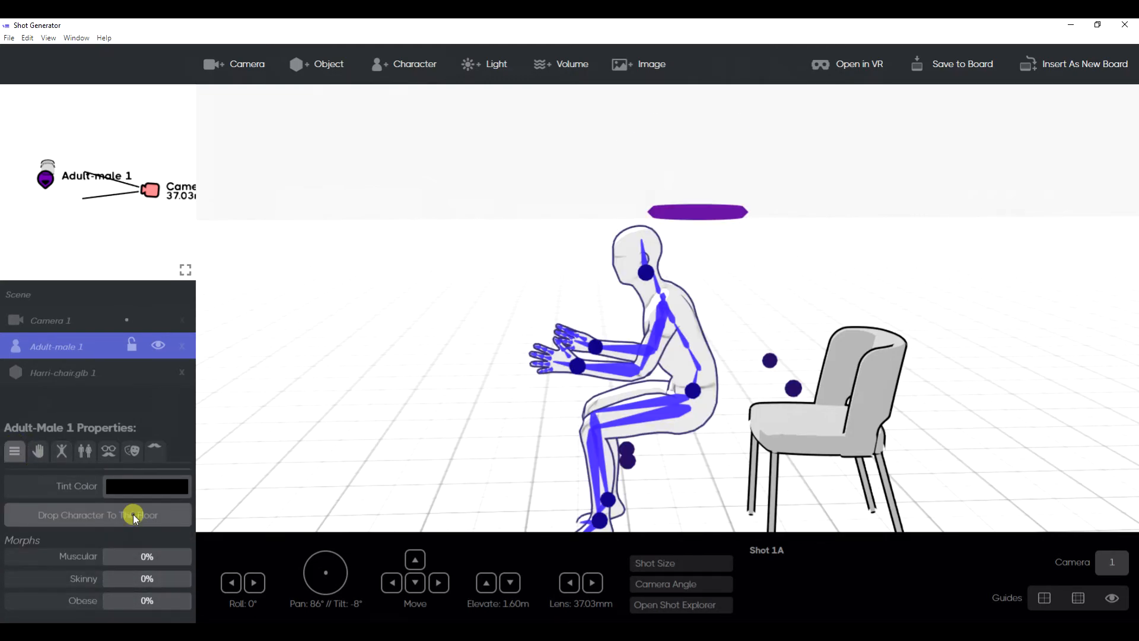
left_click_drag(703, 393, 832, 400)
- Select the Harri-chair object and drop it to the floor
left_click(840, 441)
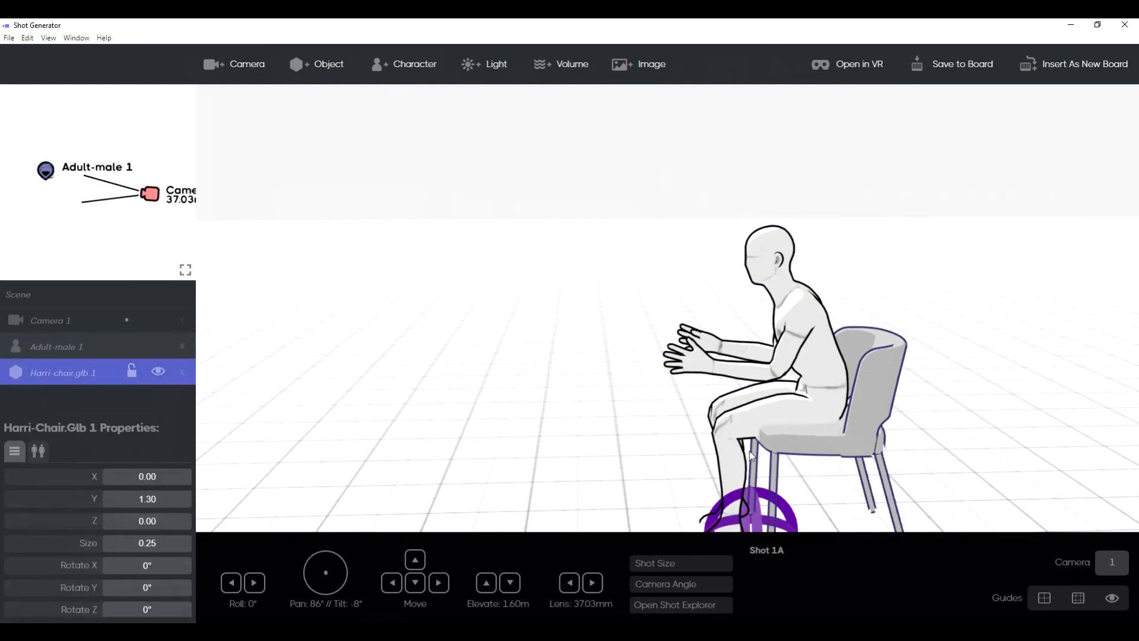
scroll(83, 501, "down", 1)
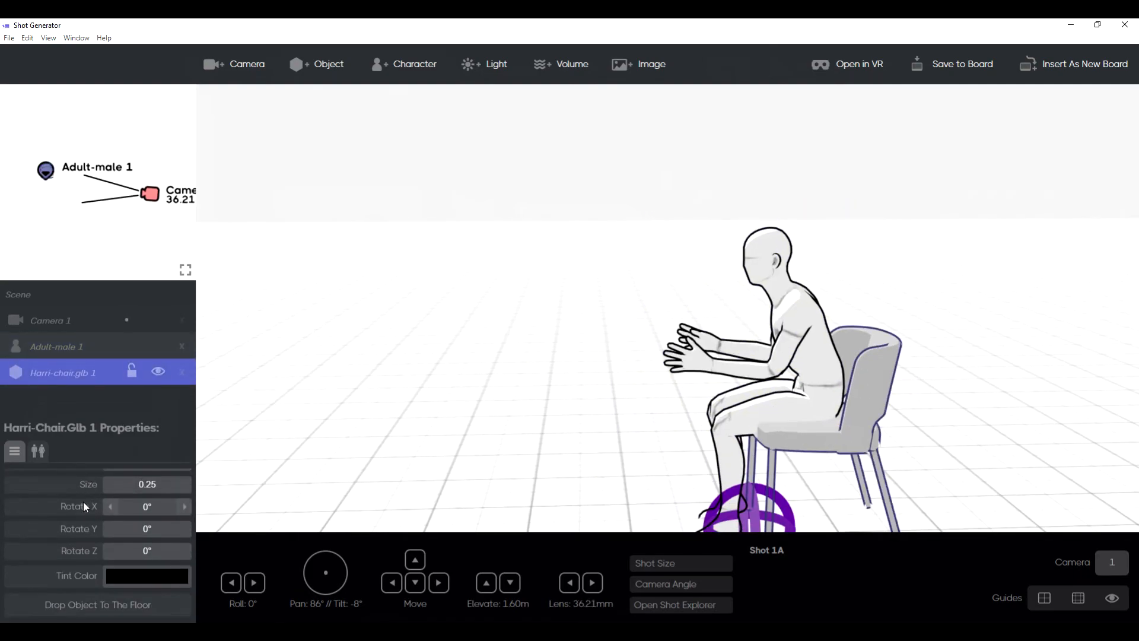
left_click(106, 605)
- Swing Camera 1 around to a near-frontal view at about -13° rotation and nudge the seated character sideways toward the chair's center
left_click_drag(519, 465, 577, 475)
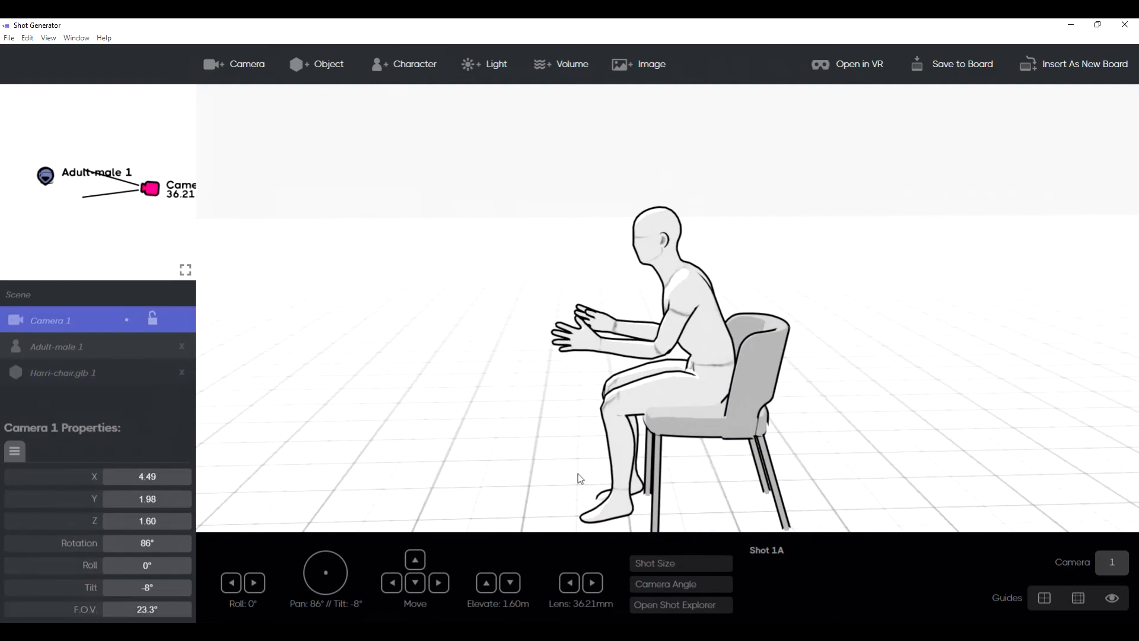
left_click_drag(532, 440, 1023, 462)
key("ctrl+z")
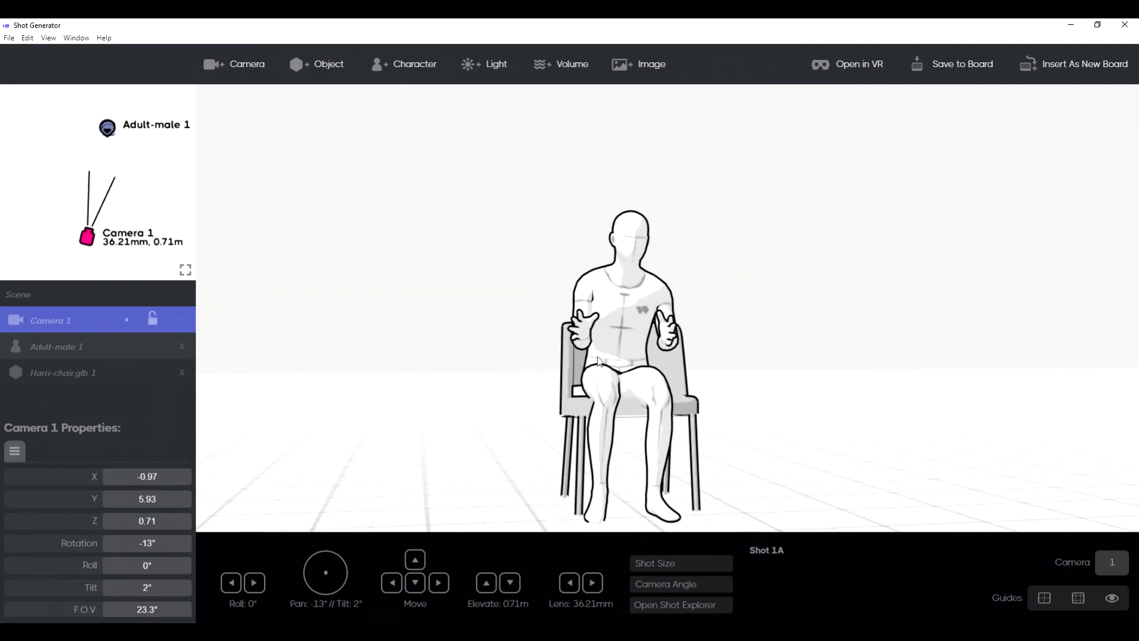
left_click(636, 350)
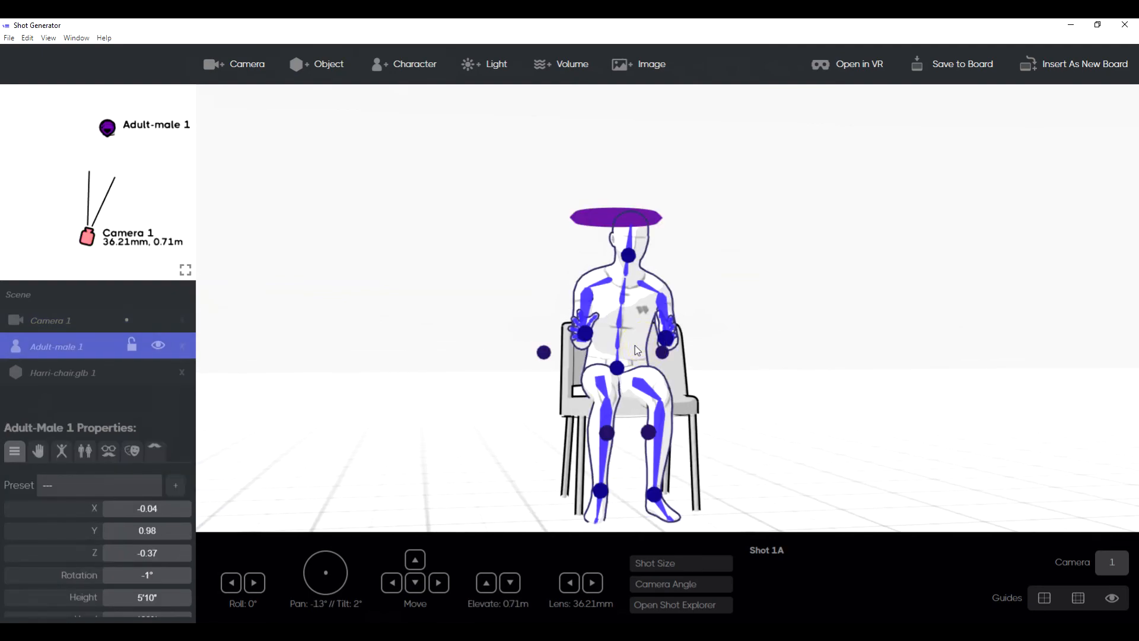
left_click(801, 396)
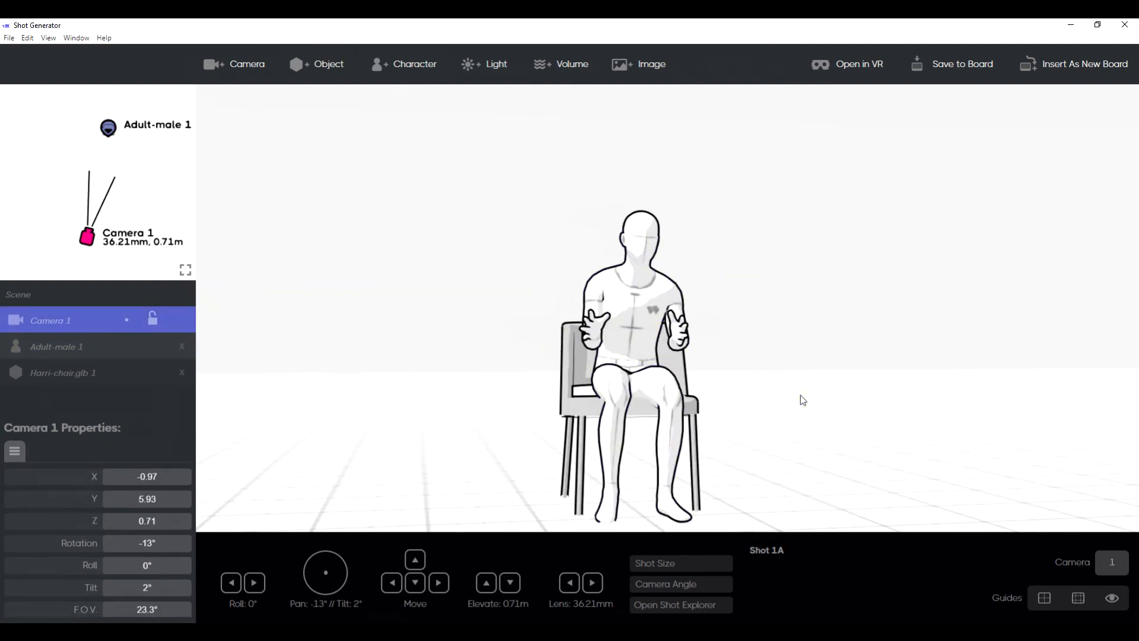